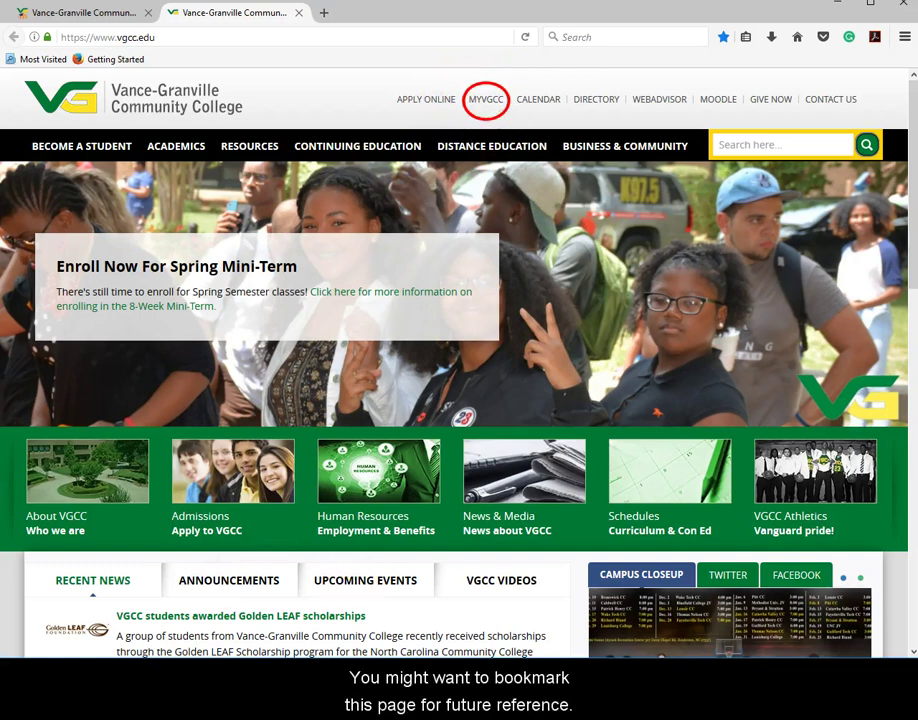
Open the myVGCC student portal and scroll down through its student links and news
click(481, 102)
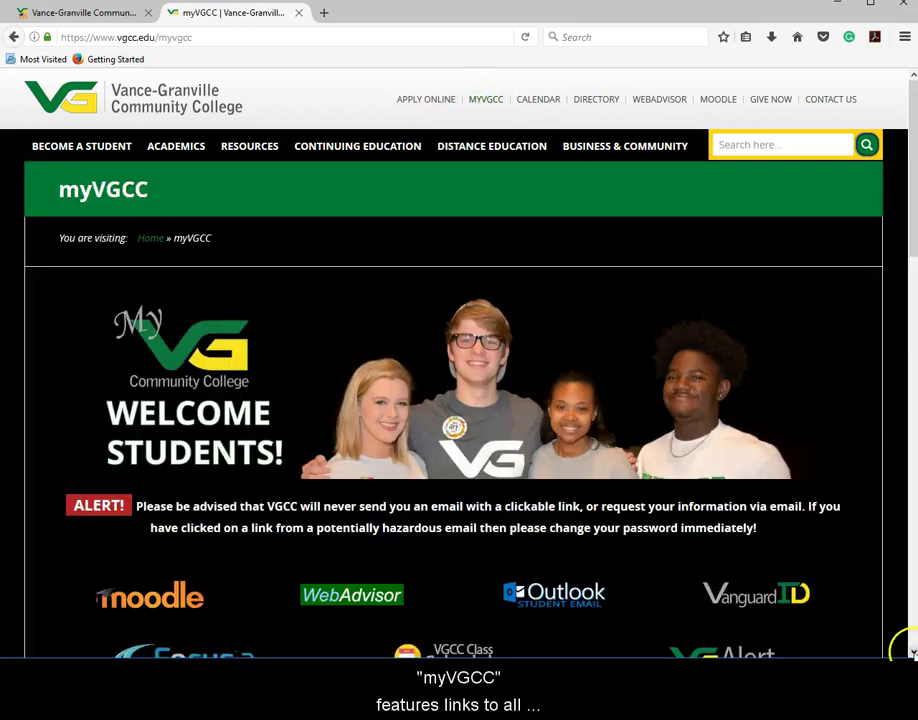
click(912, 652)
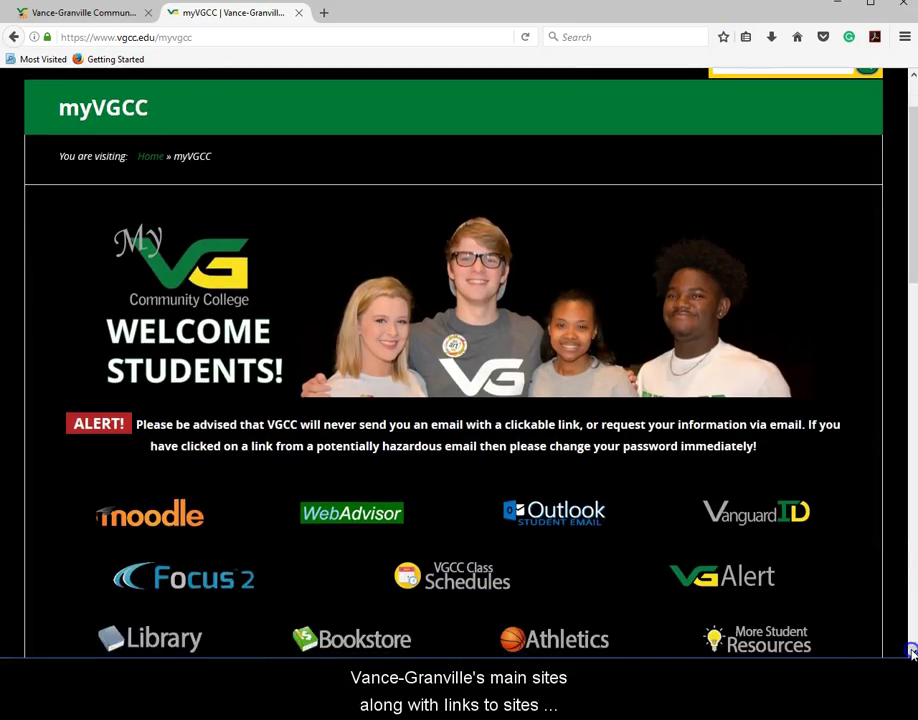
click(912, 652)
click(912, 652)
click(912, 652)
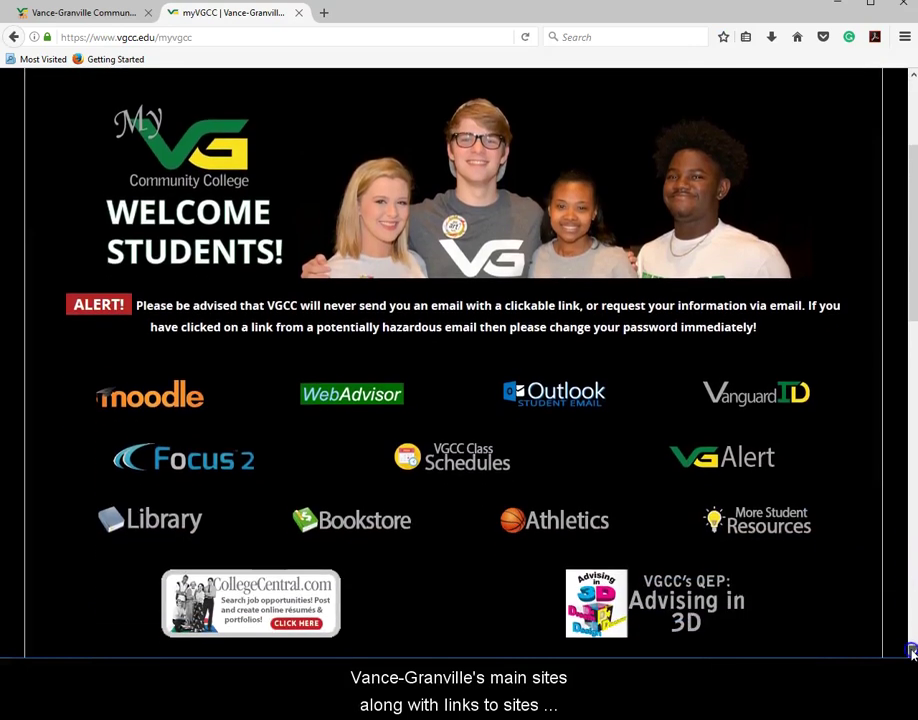
click(912, 652)
click(912, 652)
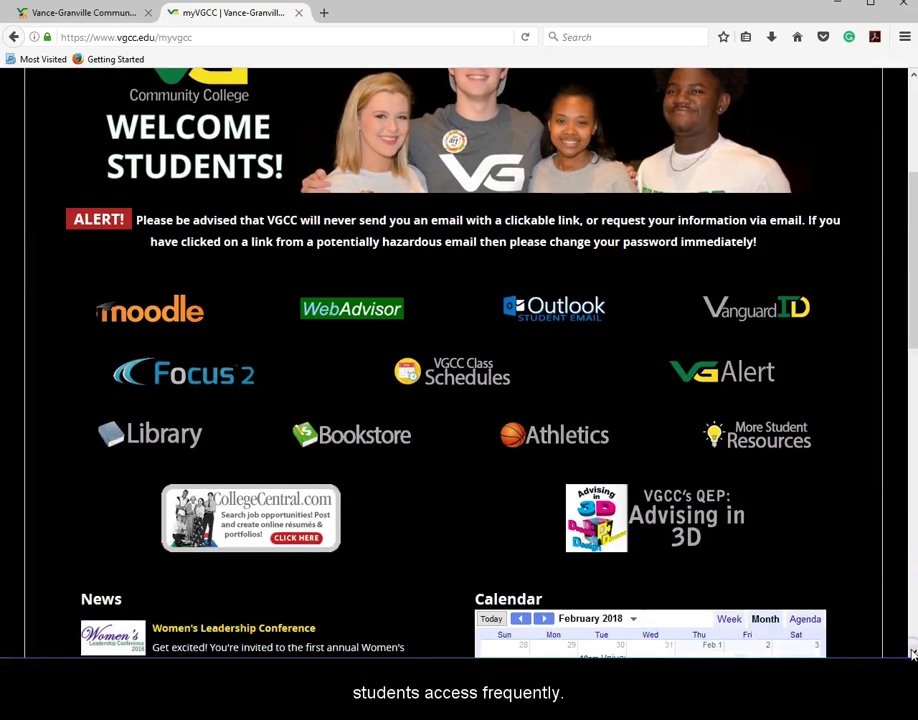
click(912, 652)
click(912, 652)
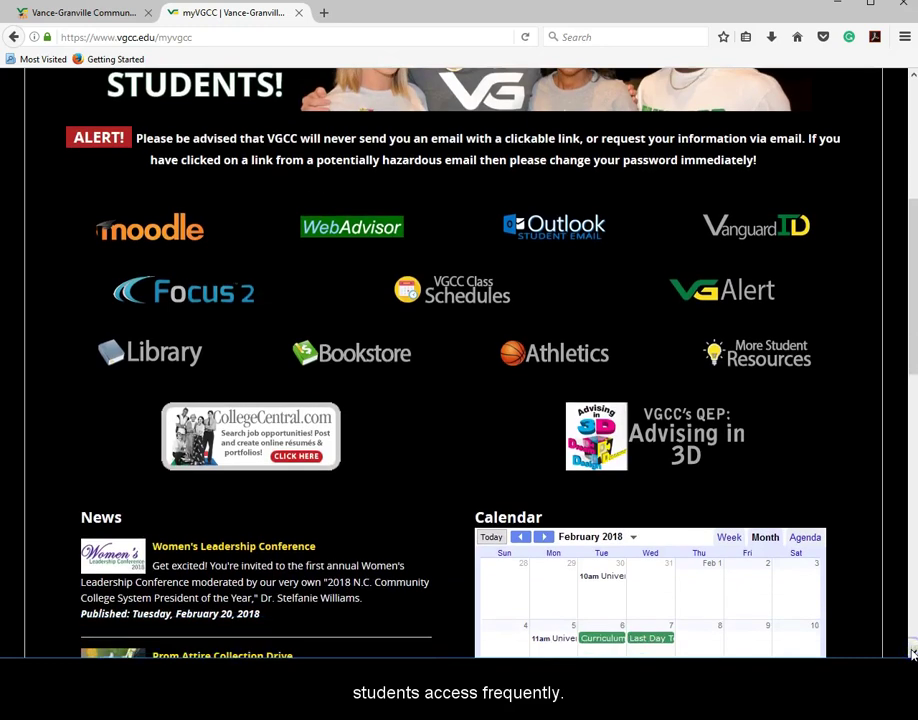
click(912, 652)
click(912, 652)
scroll(912, 652, down, 3)
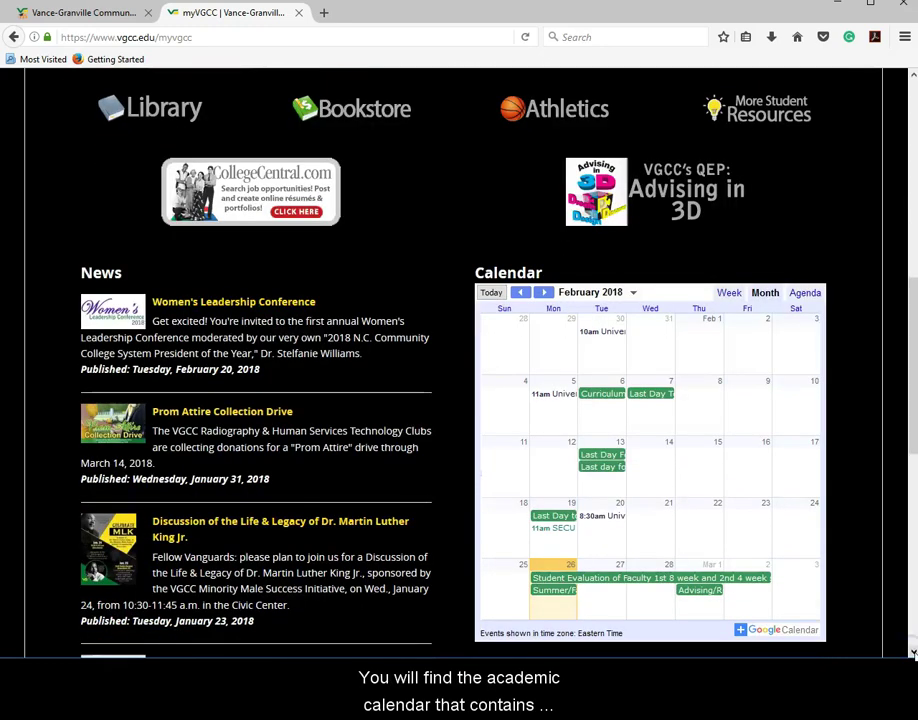
click(912, 652)
click(912, 652)
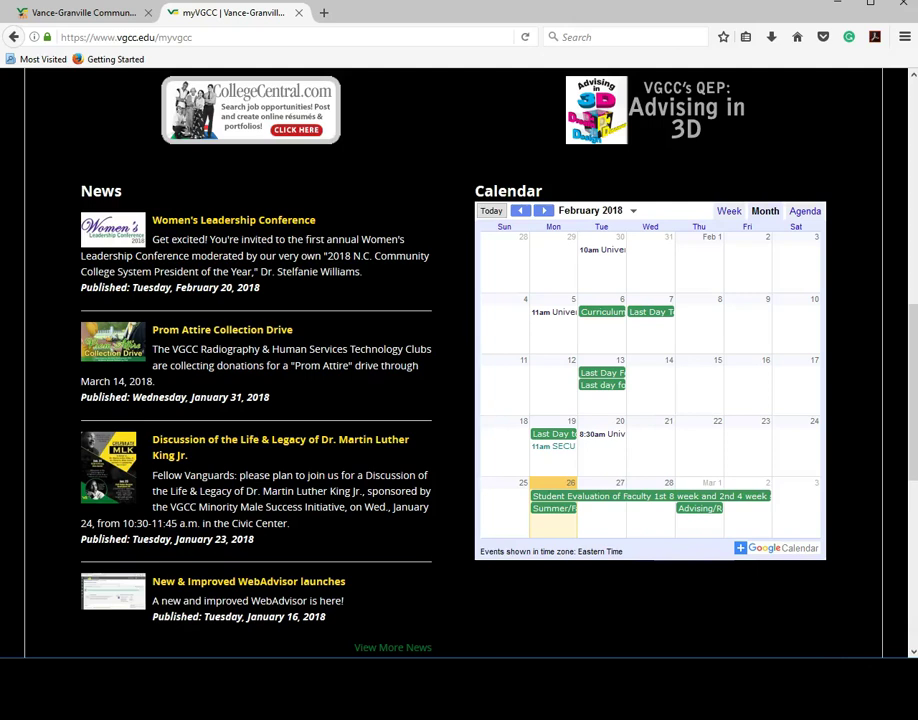
scroll(459, 360, up, 4)
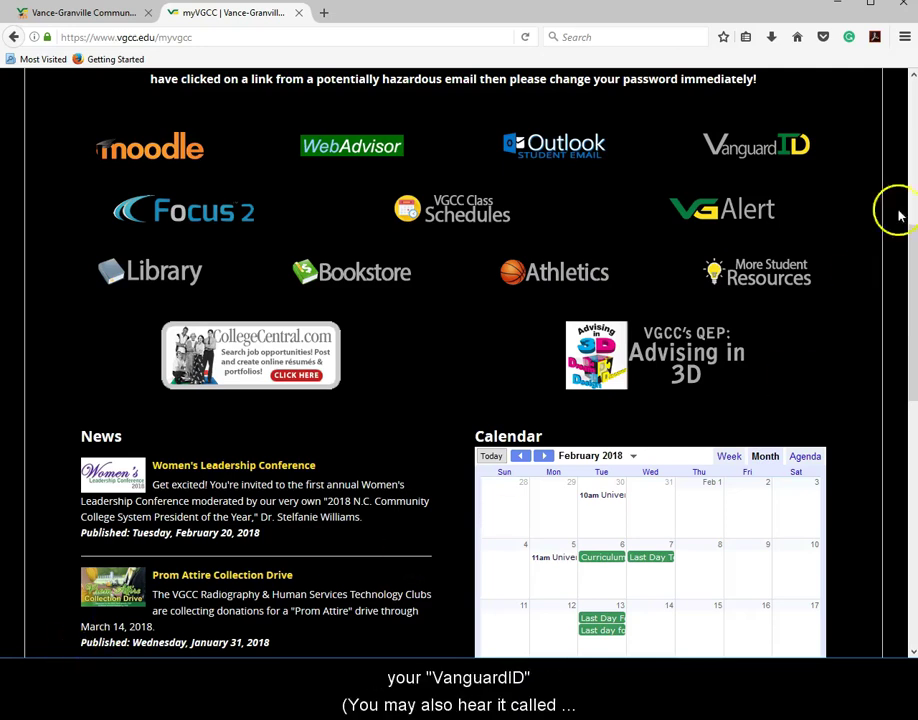
Return to the top of the myVGCC page to reach the WebAdvisor icon
click(912, 76)
click(912, 76)
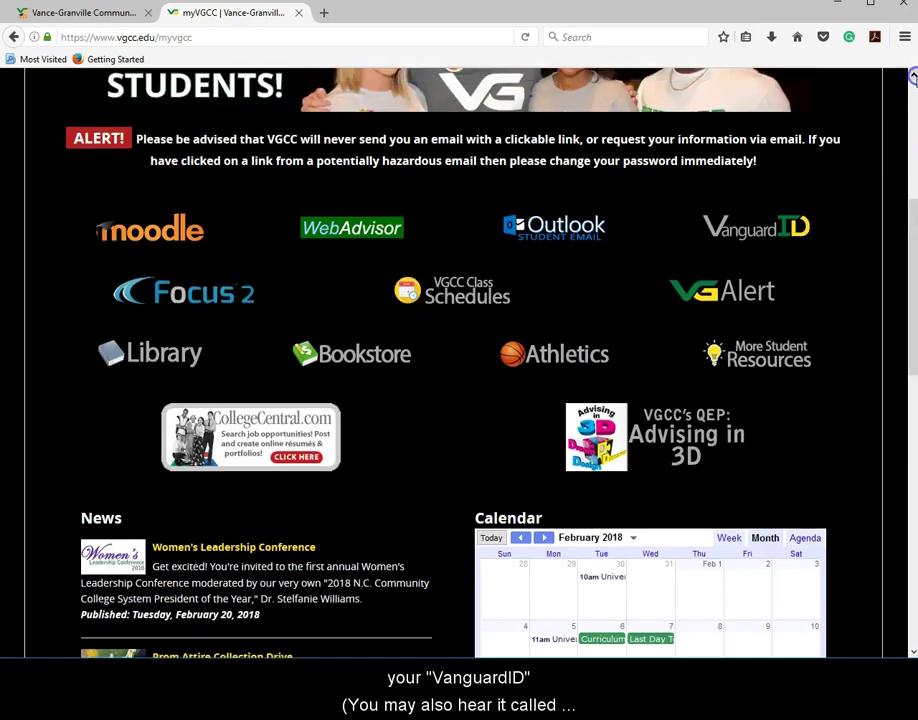
click(912, 76)
click(912, 76)
click(912, 76)
click(912, 76)
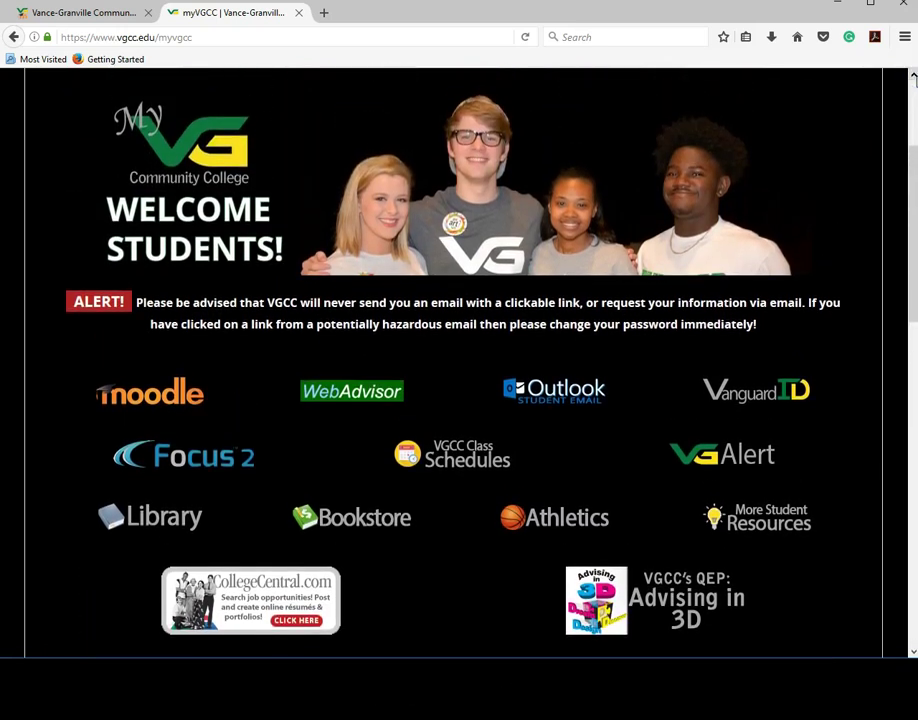
click(912, 76)
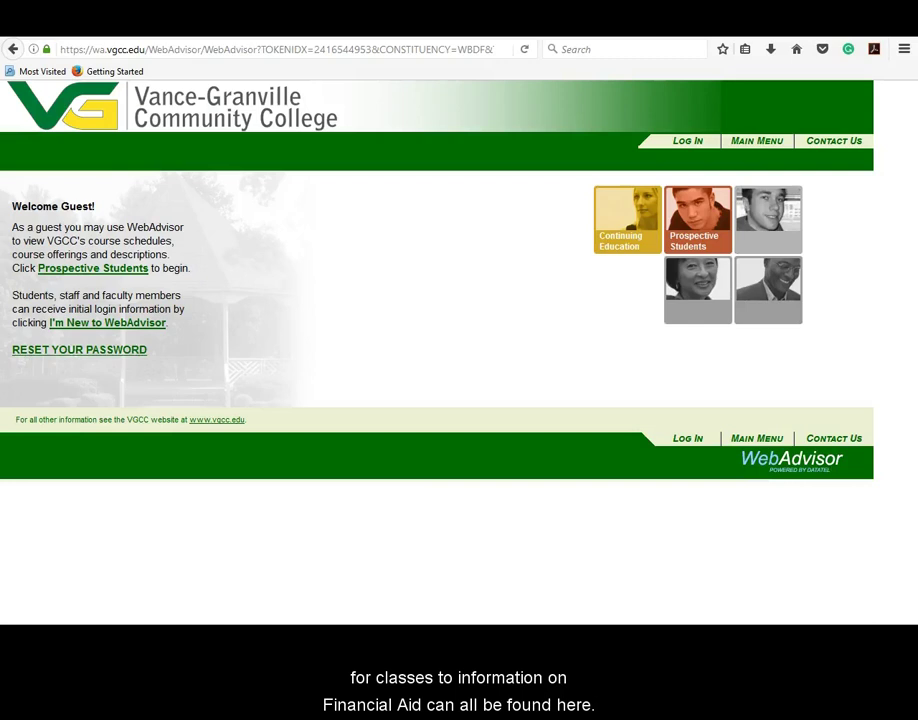
Open the 'I'm New to WebAdvisor' VanguardID lookup form from the guest welcome page
mouse_move(10, 285)
mouse_down()
mouse_move(133, 338)
mouse_move(186, 346)
mouse_up()
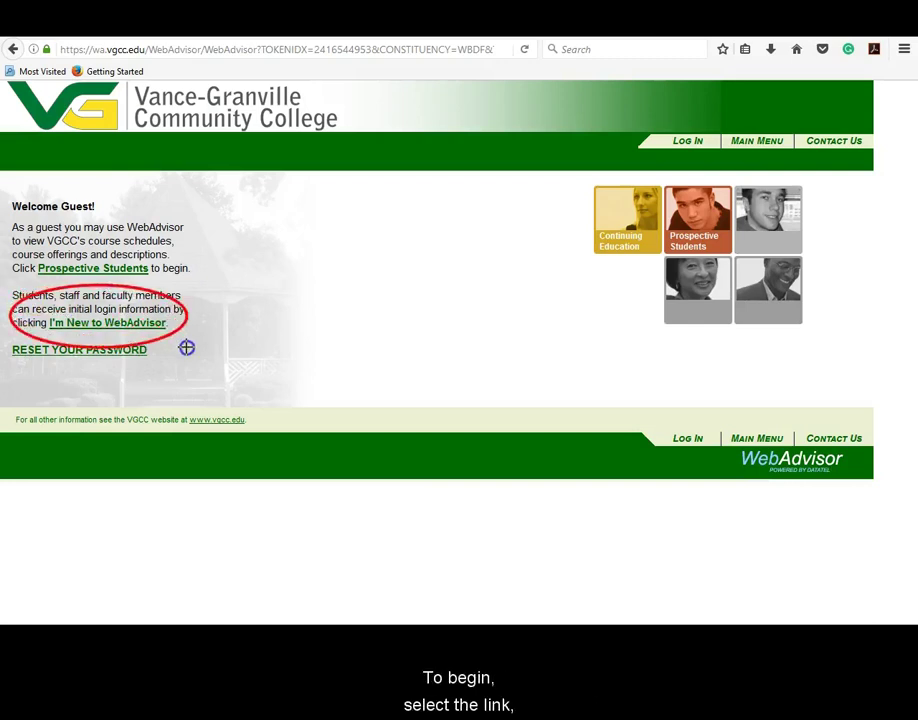
click(61, 588)
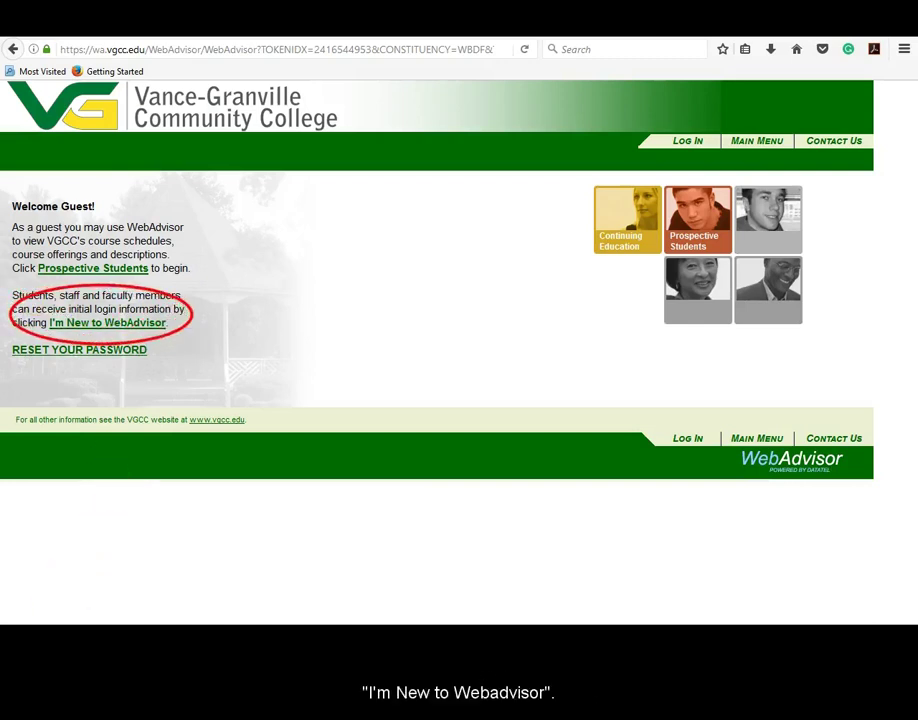
click(108, 324)
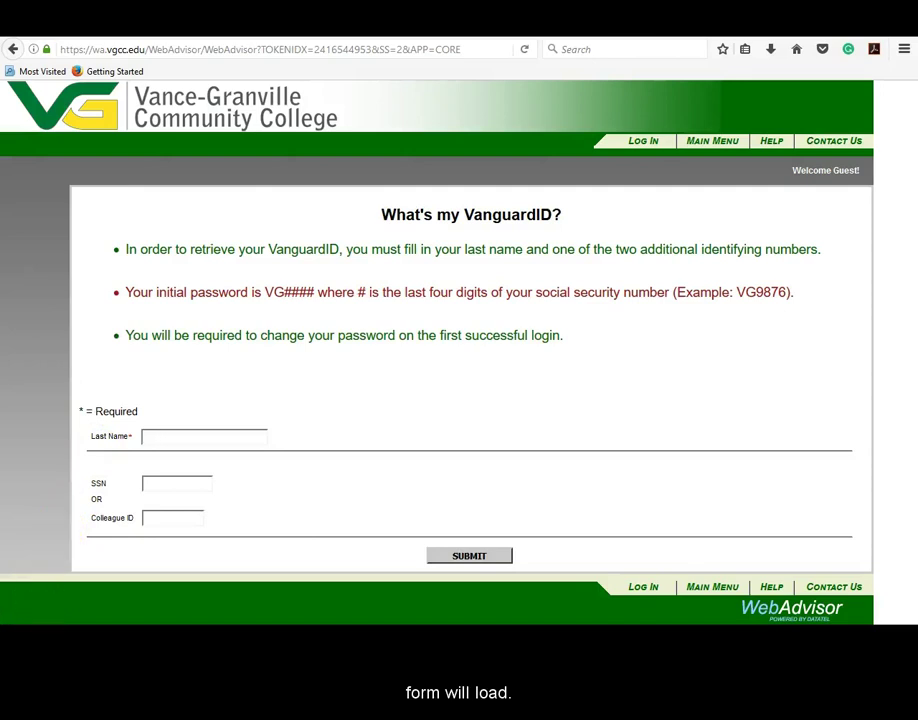
Enter the student's last name and seven-digit Colleague ID, then submit the VanguardID lookup
click(163, 437)
text(doe)
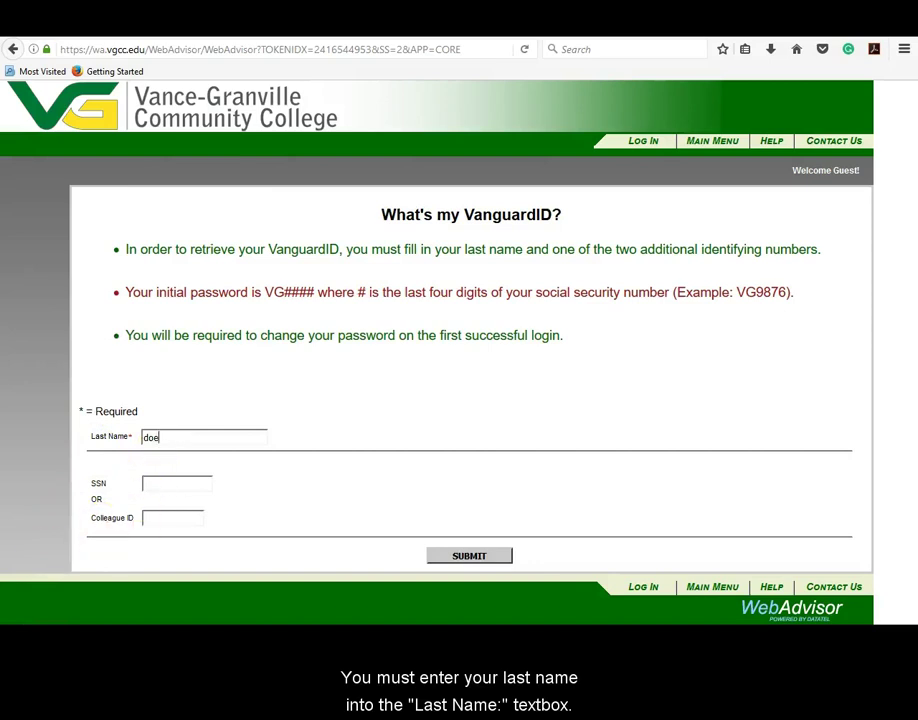
click(155, 517)
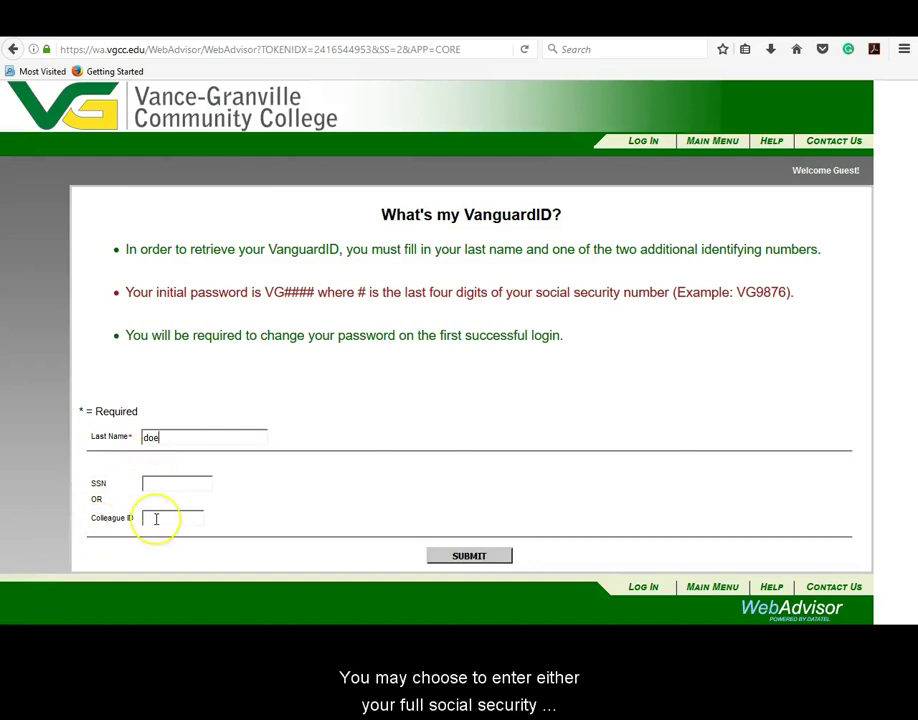
click(164, 606)
text(0)
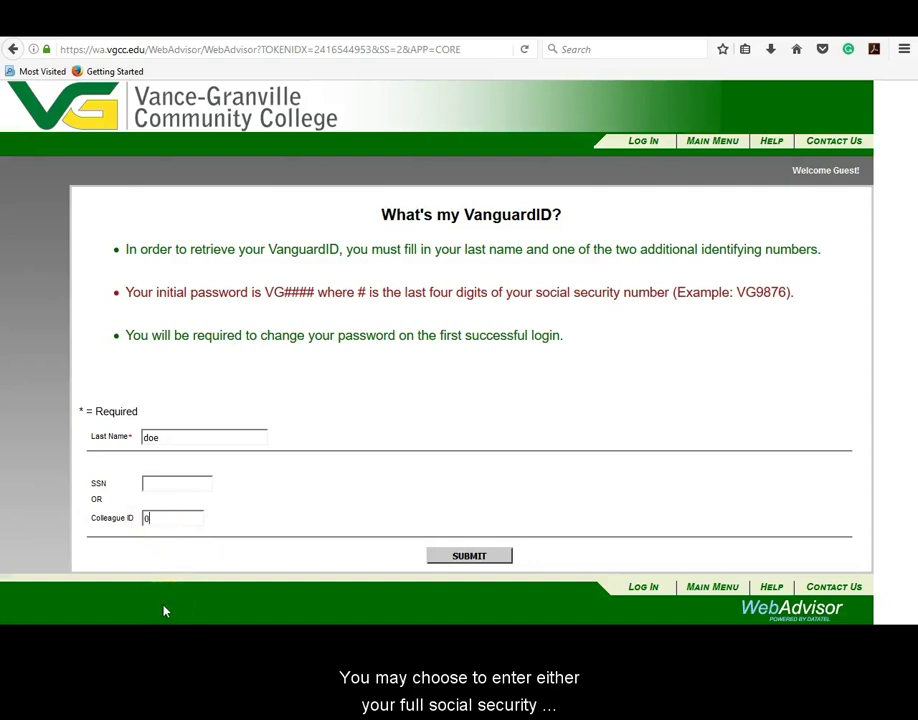
text(123456)
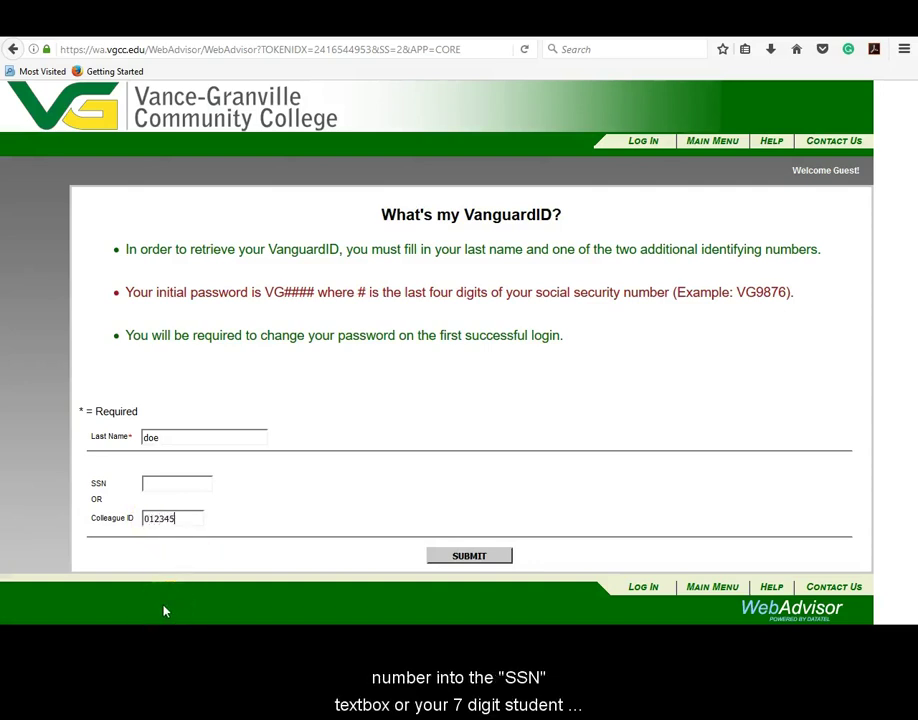
click(148, 606)
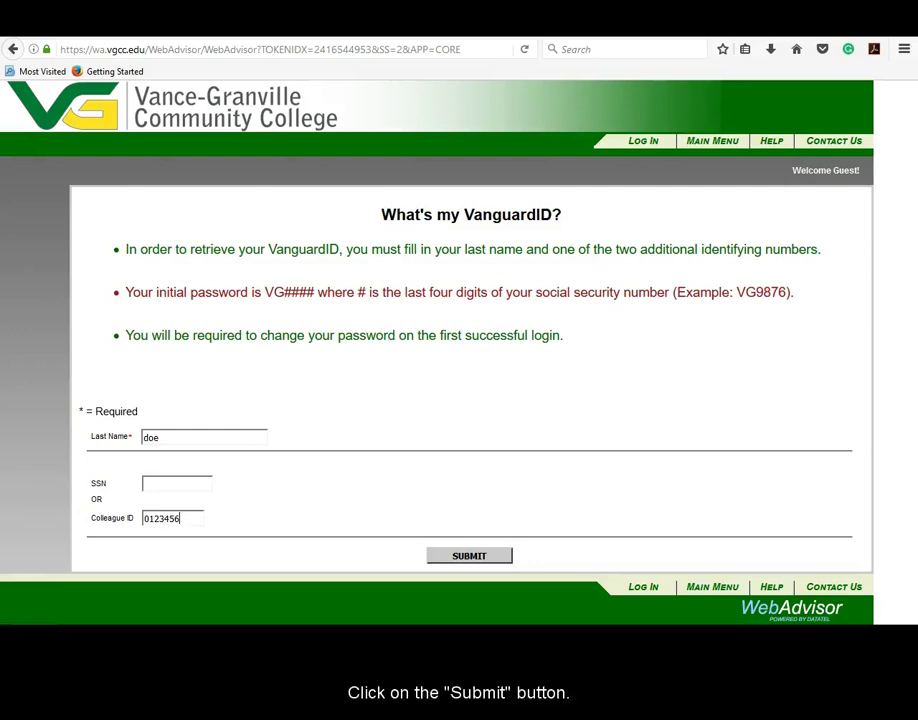
click(475, 559)
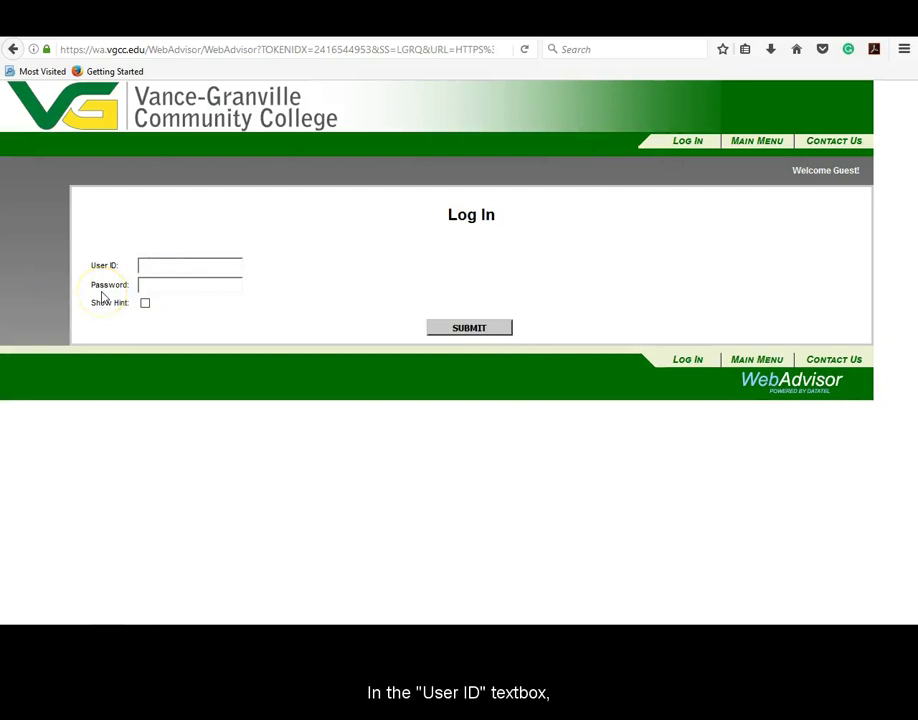
Log in using the retrieved user ID and the default VG password
text(doe3456)
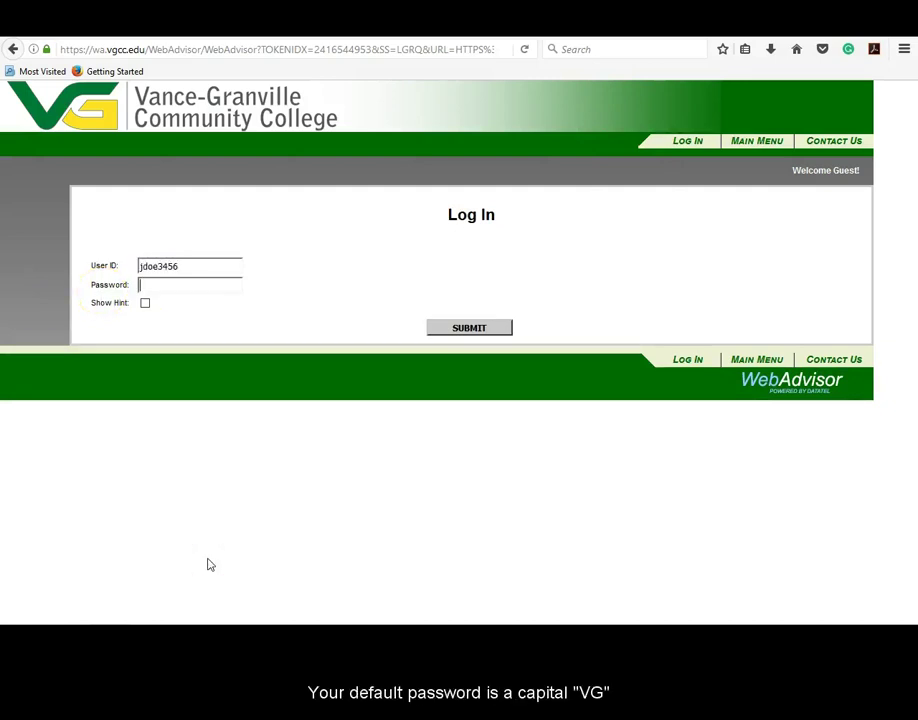
text(VG1234)
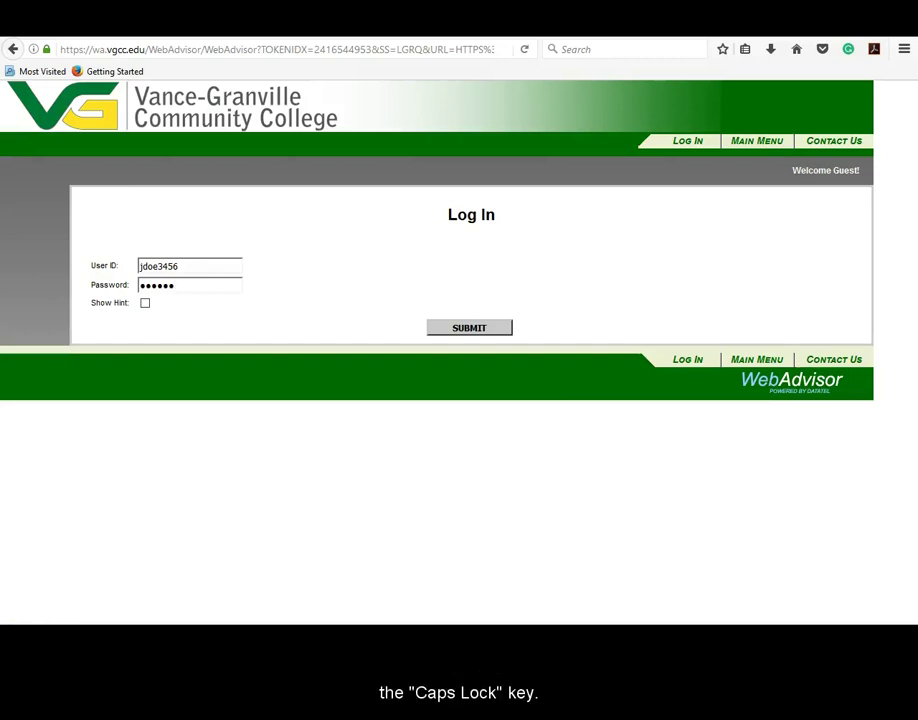
click(455, 332)
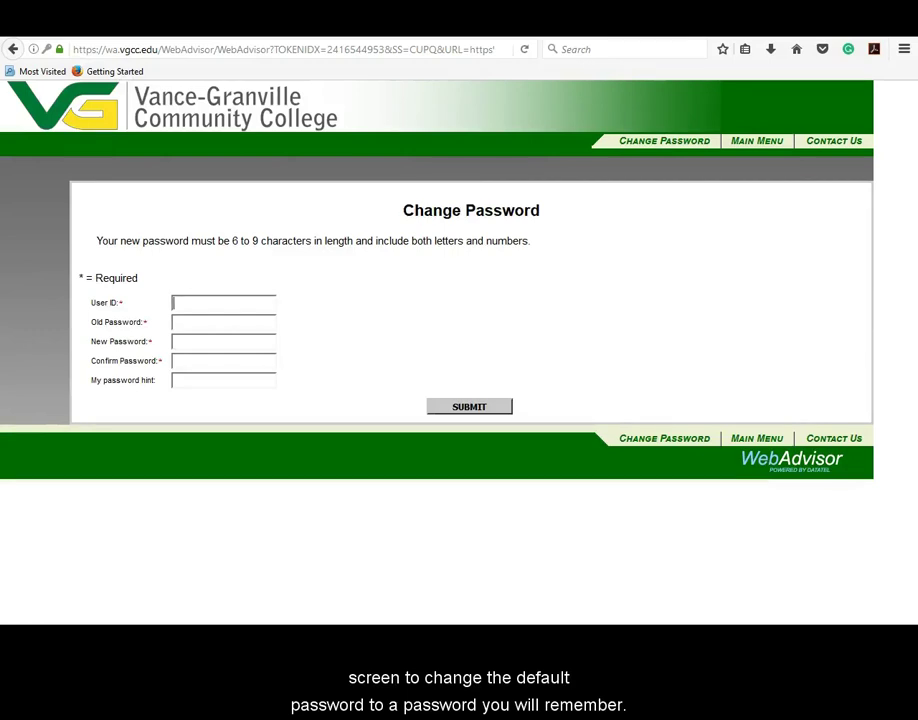
Fill in the user ID and old default password, leaving the new-password fields next
text(jdo)
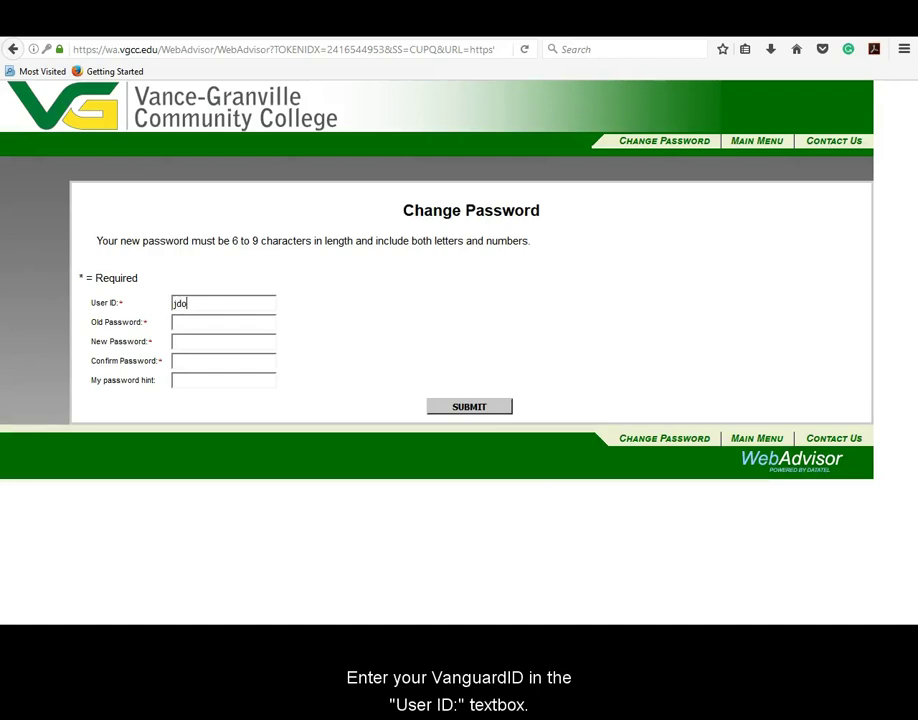
text(e3456)
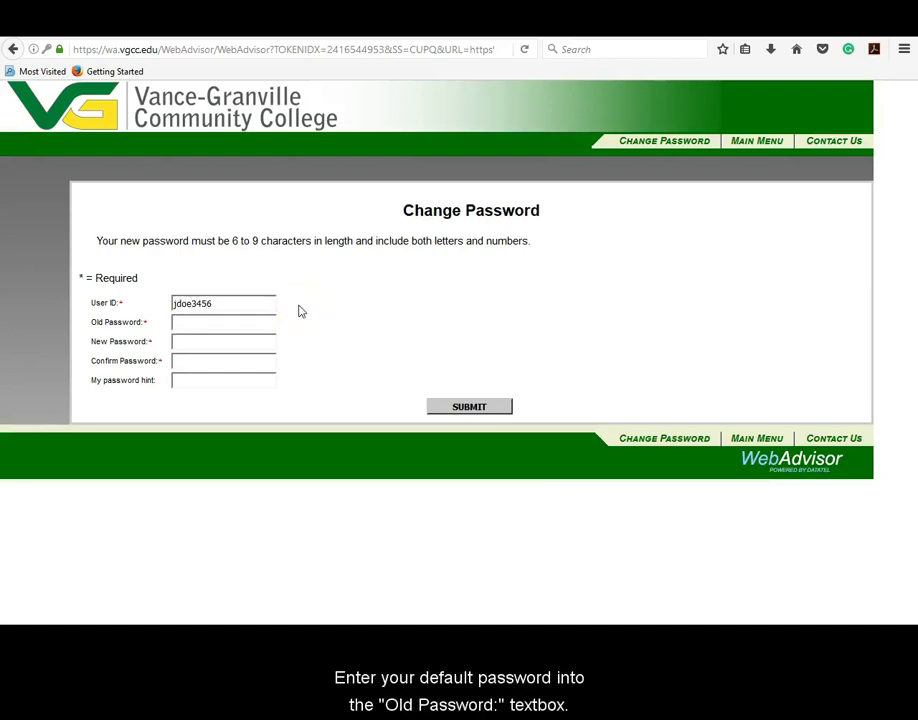
text(••••••)
click(177, 597)
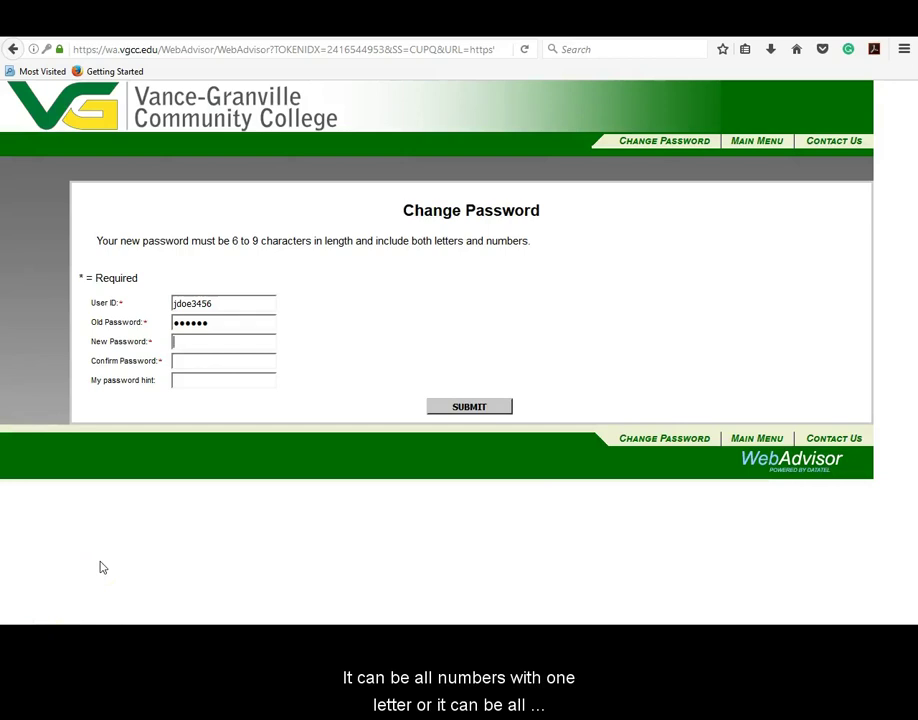
key(Tab)
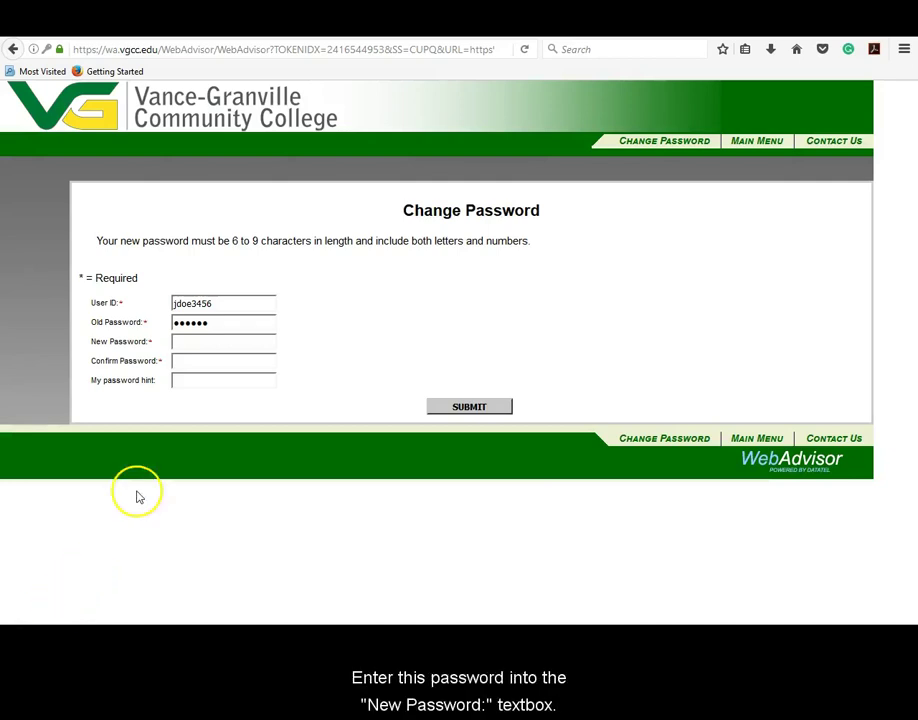
Enter a new password with the hint 'Birth place and date' and submit the change
text(abc1234)
key(Tab)
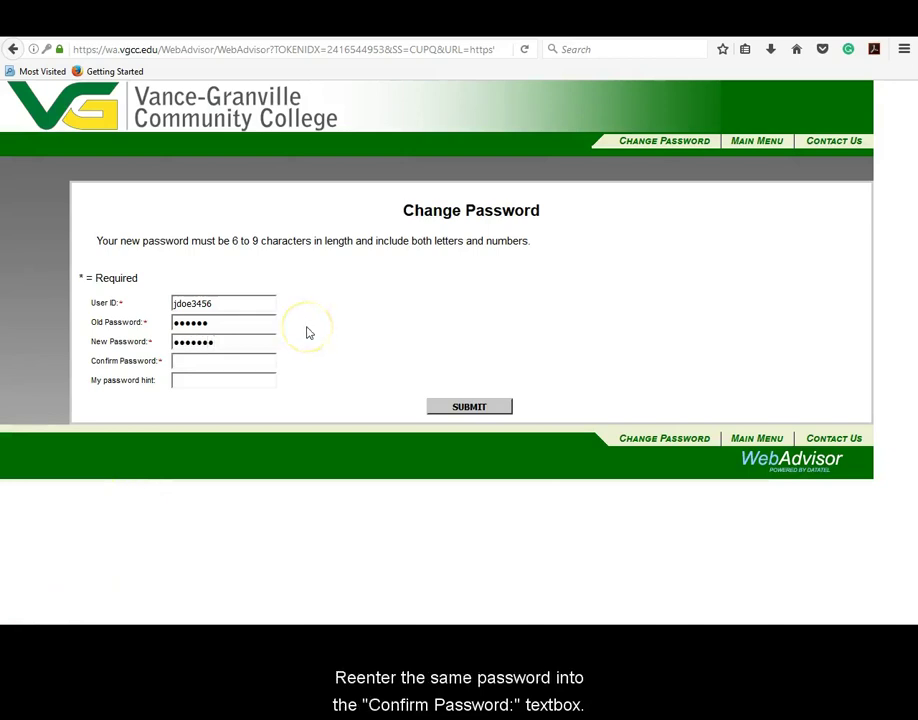
text(abc1234)
key(Tab)
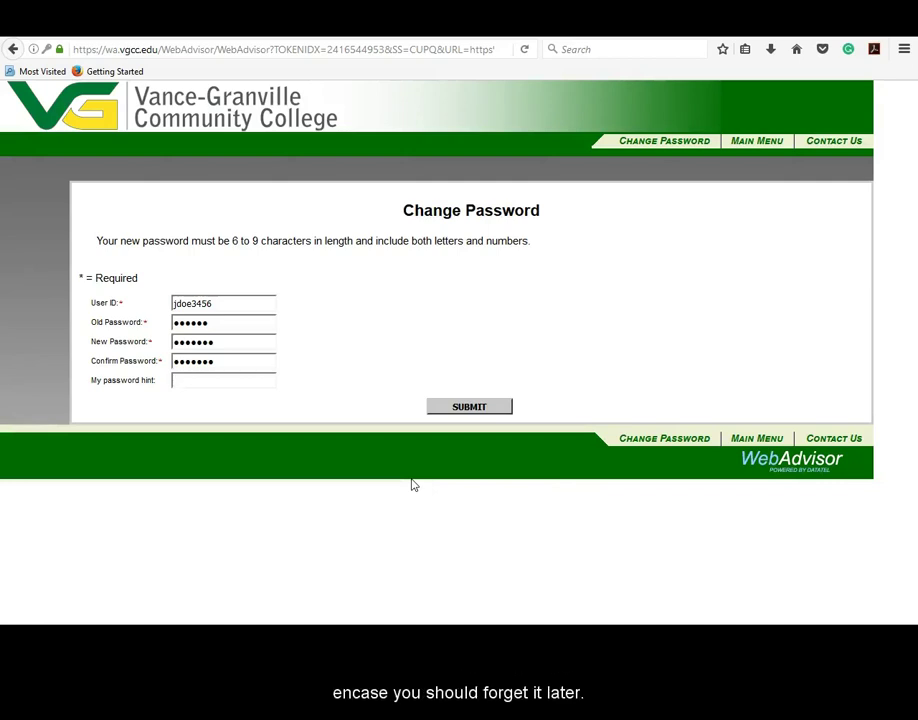
text(Birth place and date)
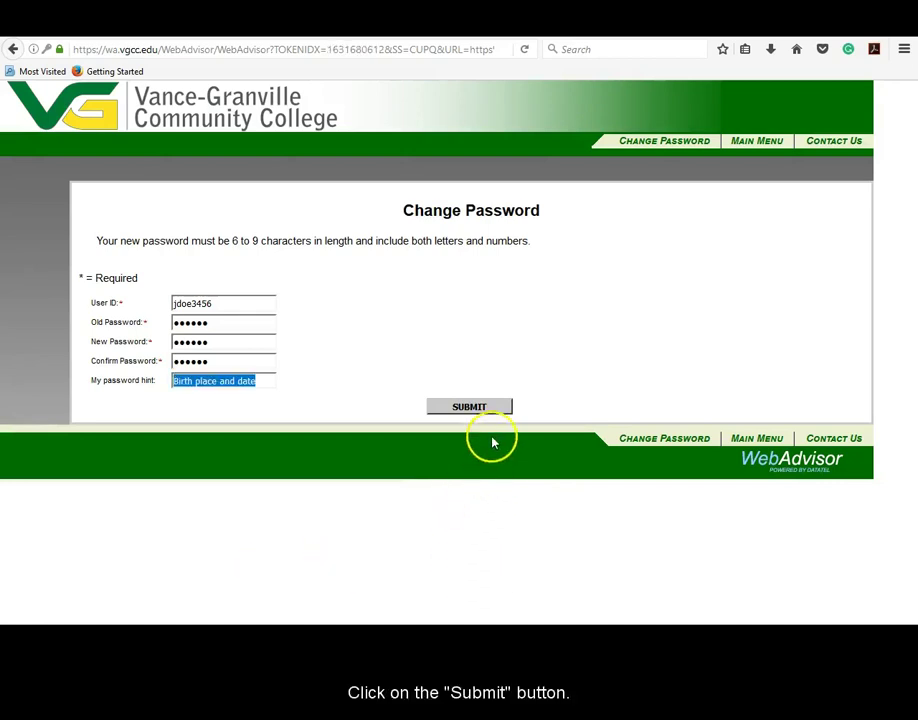
click(494, 406)
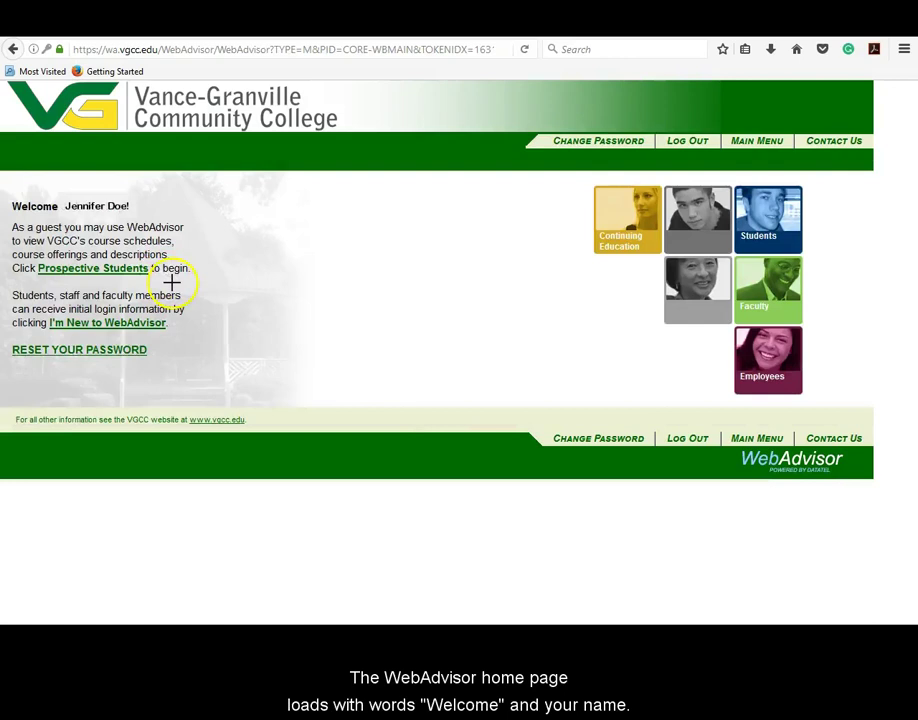